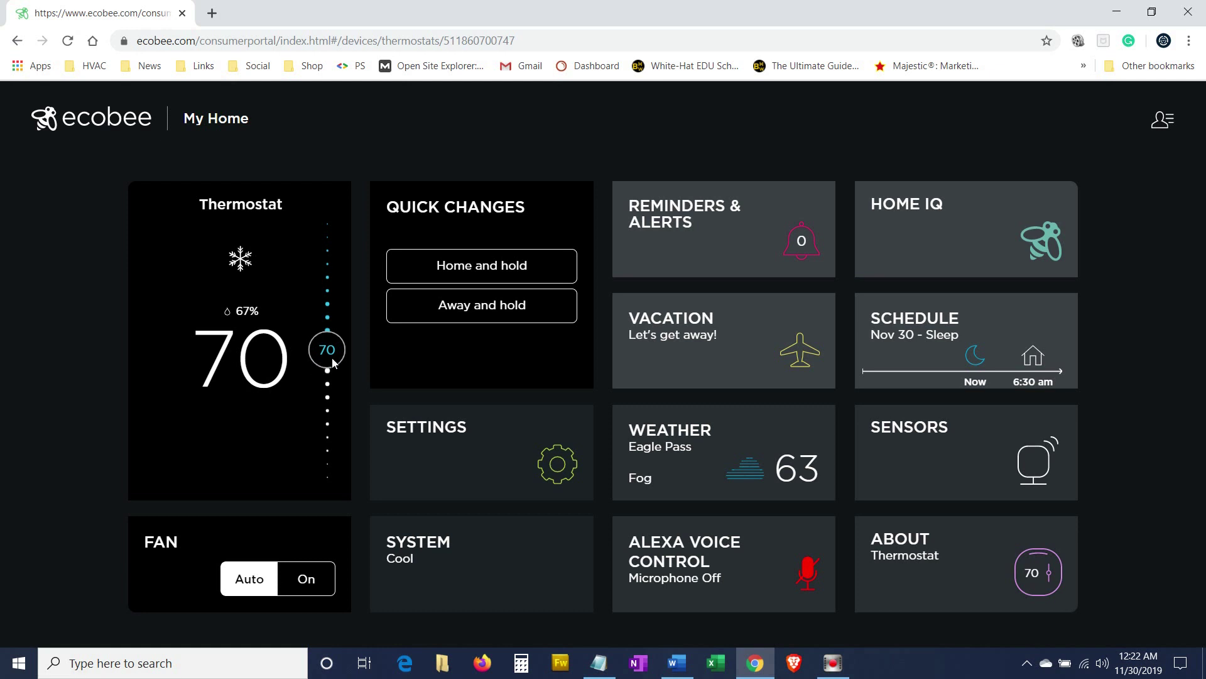
- Raise the setpoint from 70 to 72 and hold it until manually changed
{"action": "left_click_drag", "start_coordinate": [332, 357], "coordinate": [327, 332]}
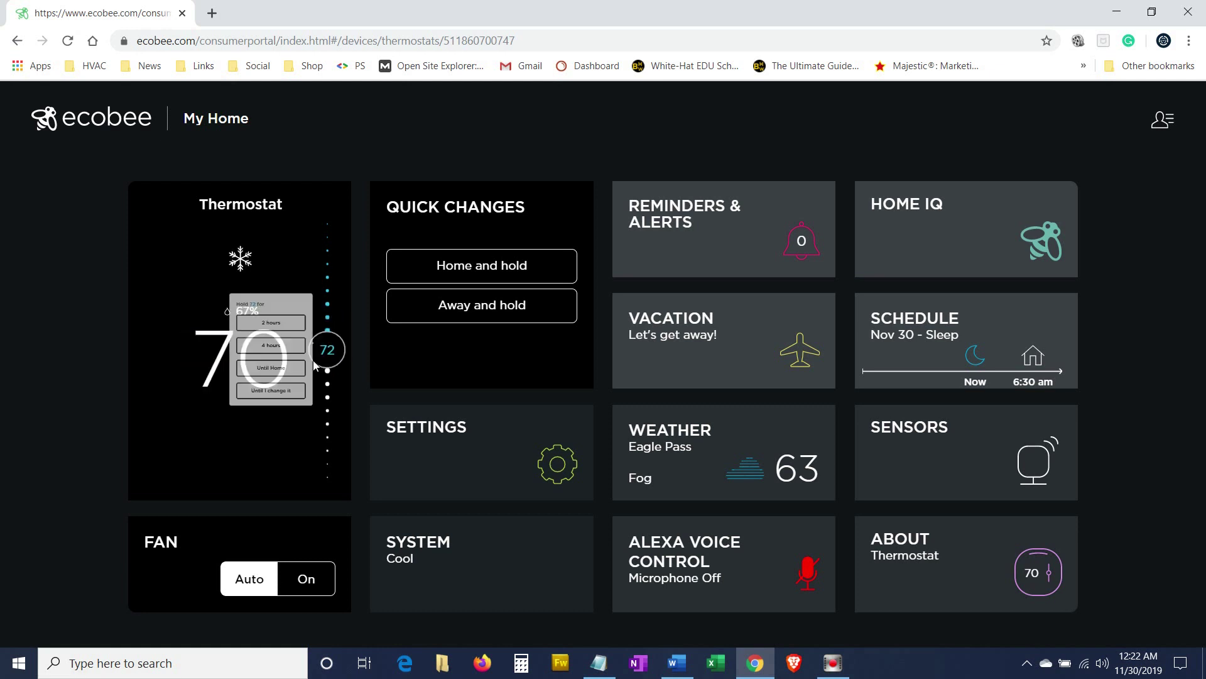
{"action": "left_click", "coordinate": [254, 435]}
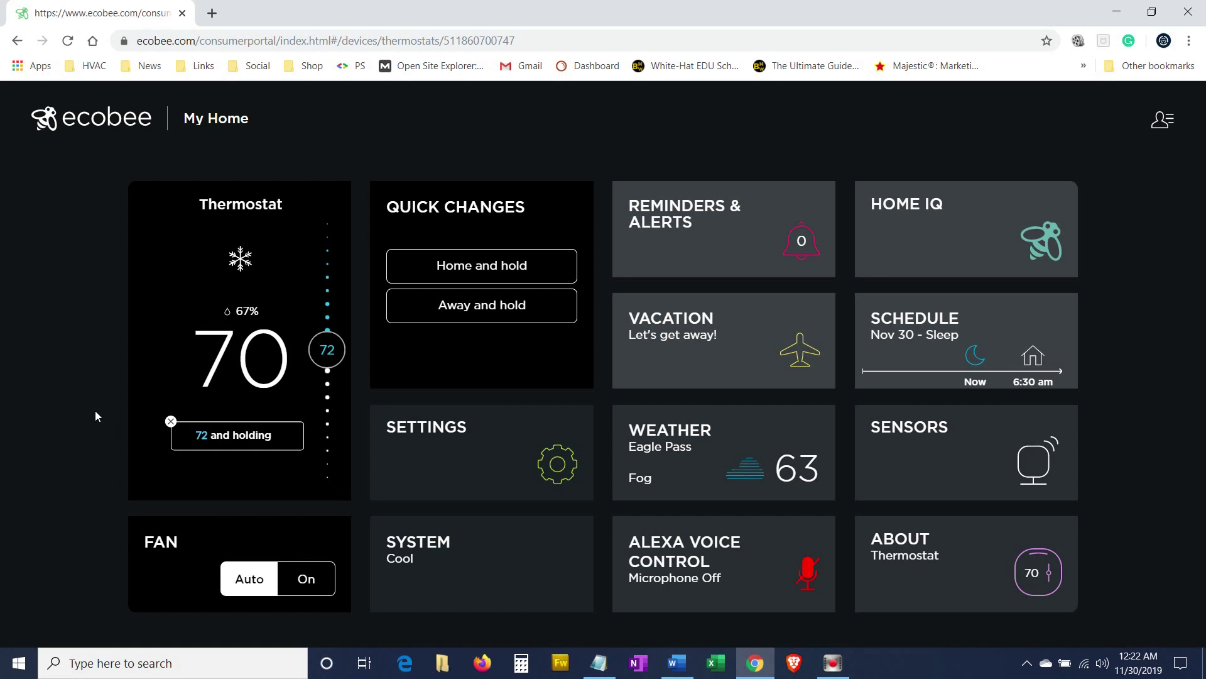
{"action": "left_click", "coordinate": [328, 364]}
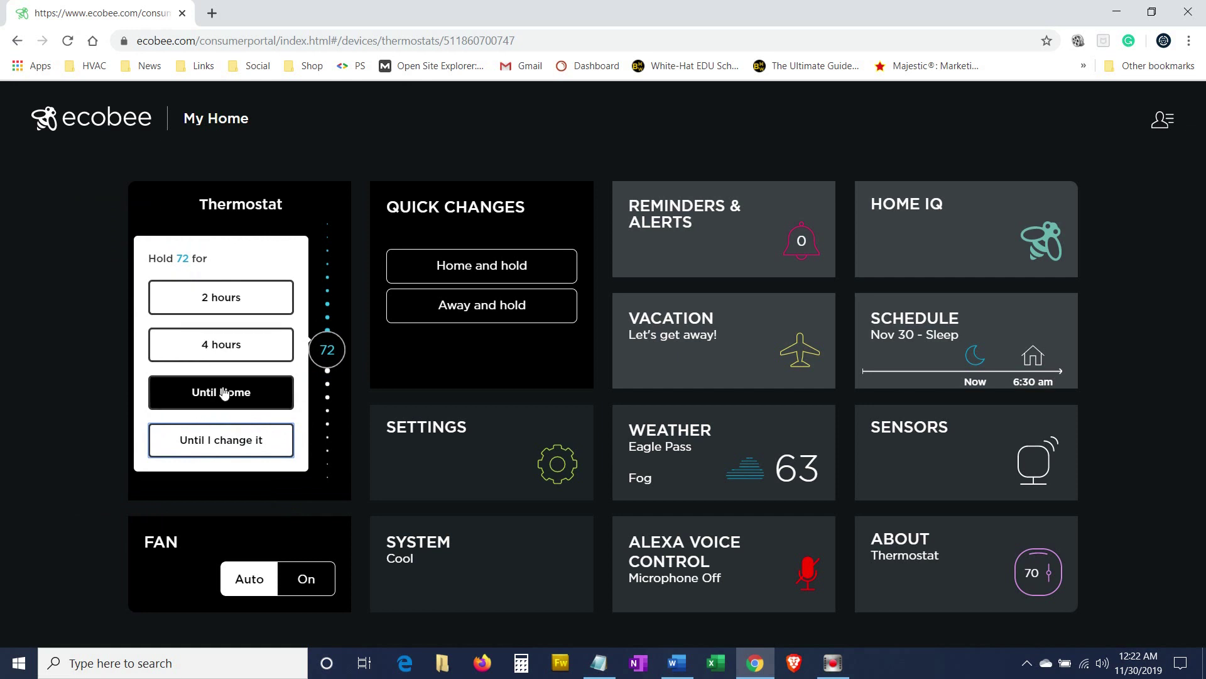
{"action": "left_click", "coordinate": [227, 445]}
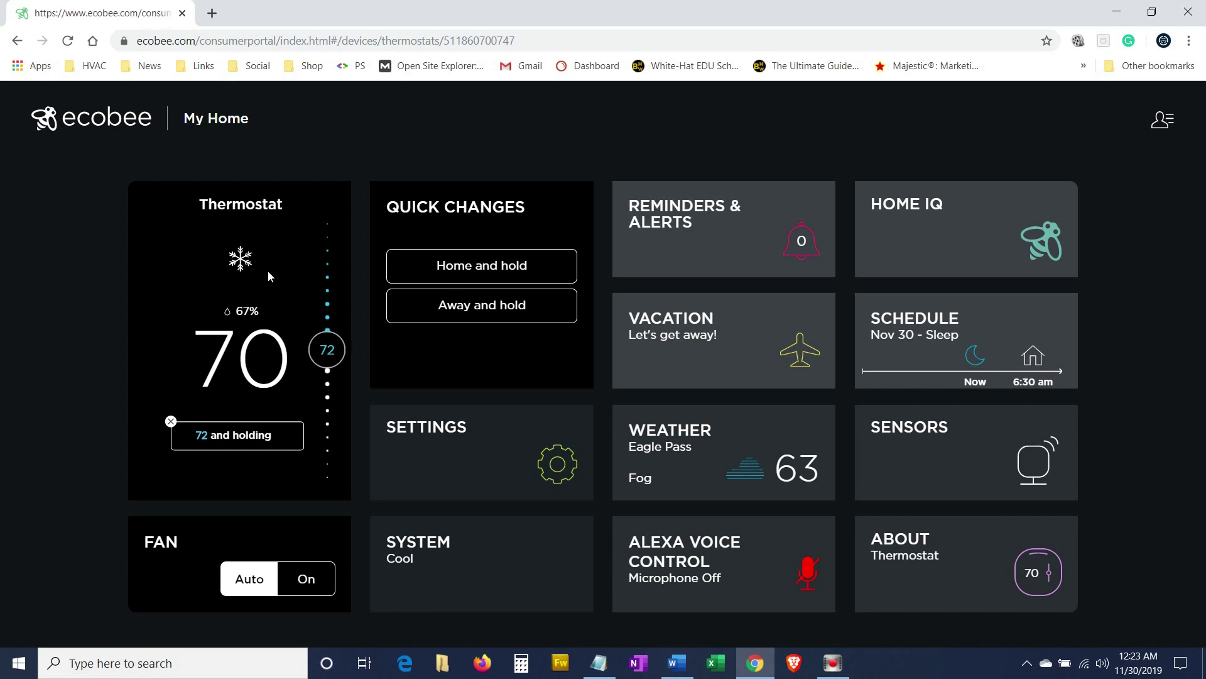
{"action": "left_click", "coordinate": [326, 350]}
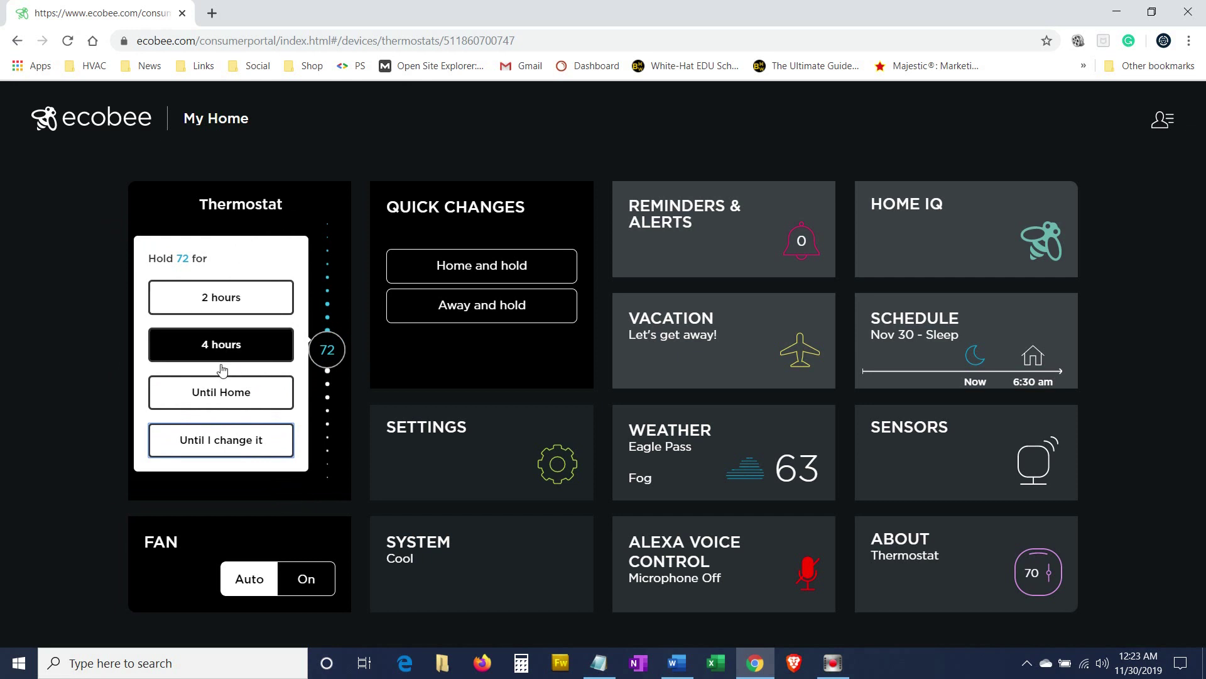
{"action": "left_click", "coordinate": [97, 338]}
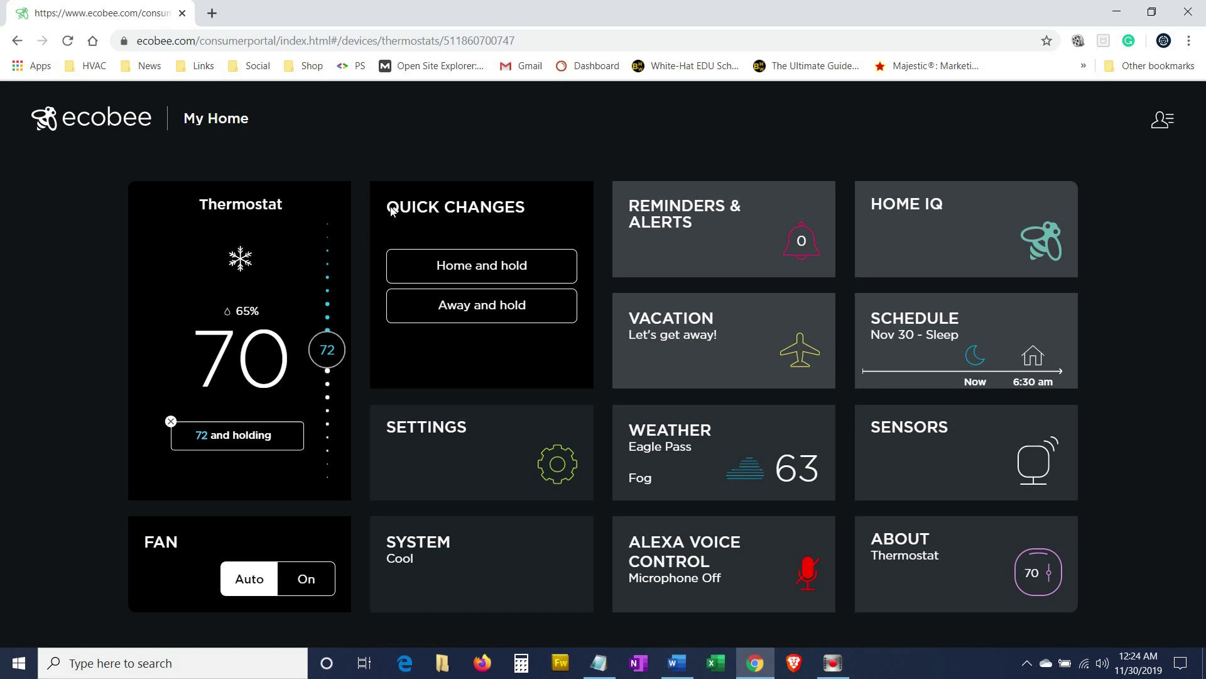
- View the Location page in Settings, which defers location changes to the mobile app
{"action": "left_click", "coordinate": [555, 448]}
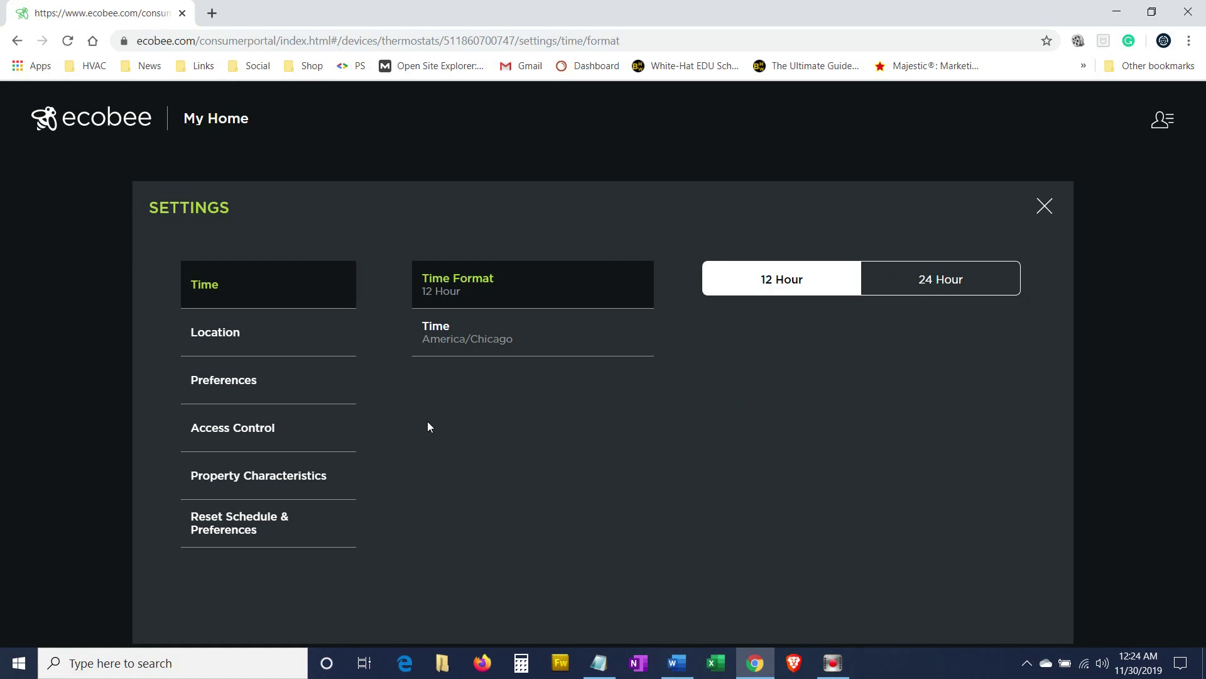
{"action": "left_click", "coordinate": [220, 336]}
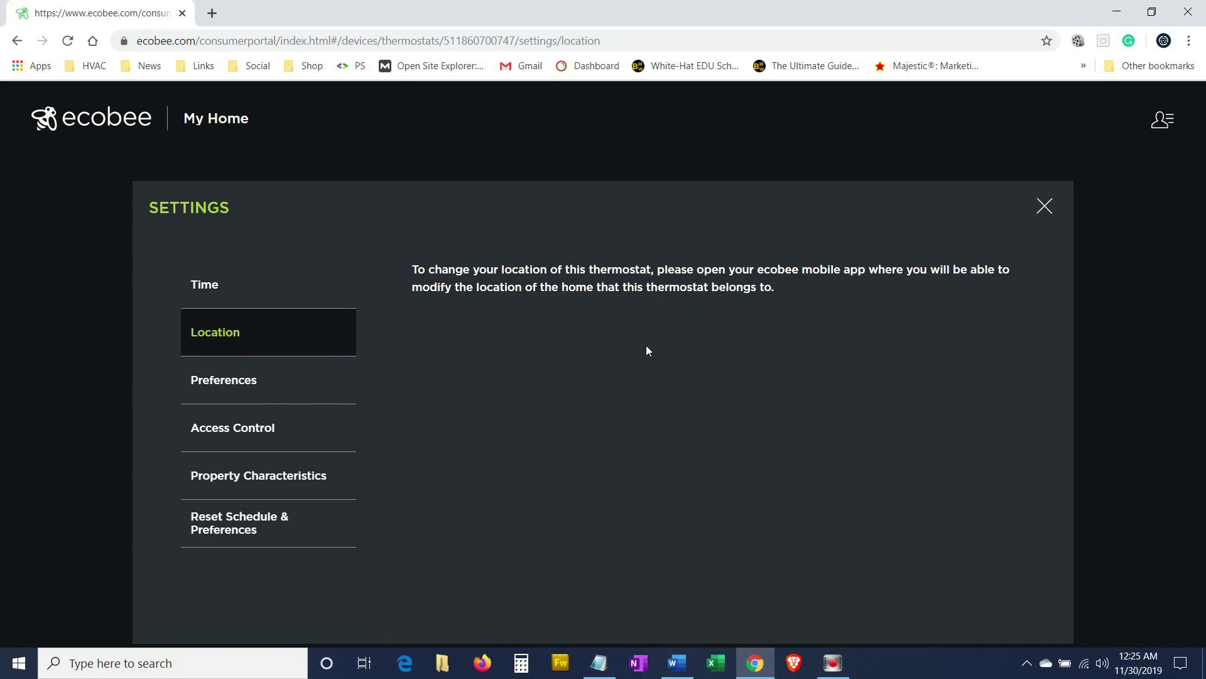
- Review the Preferences Hold Action choices, leaving 'Decide at time of change' selected
{"action": "left_click", "coordinate": [226, 379]}
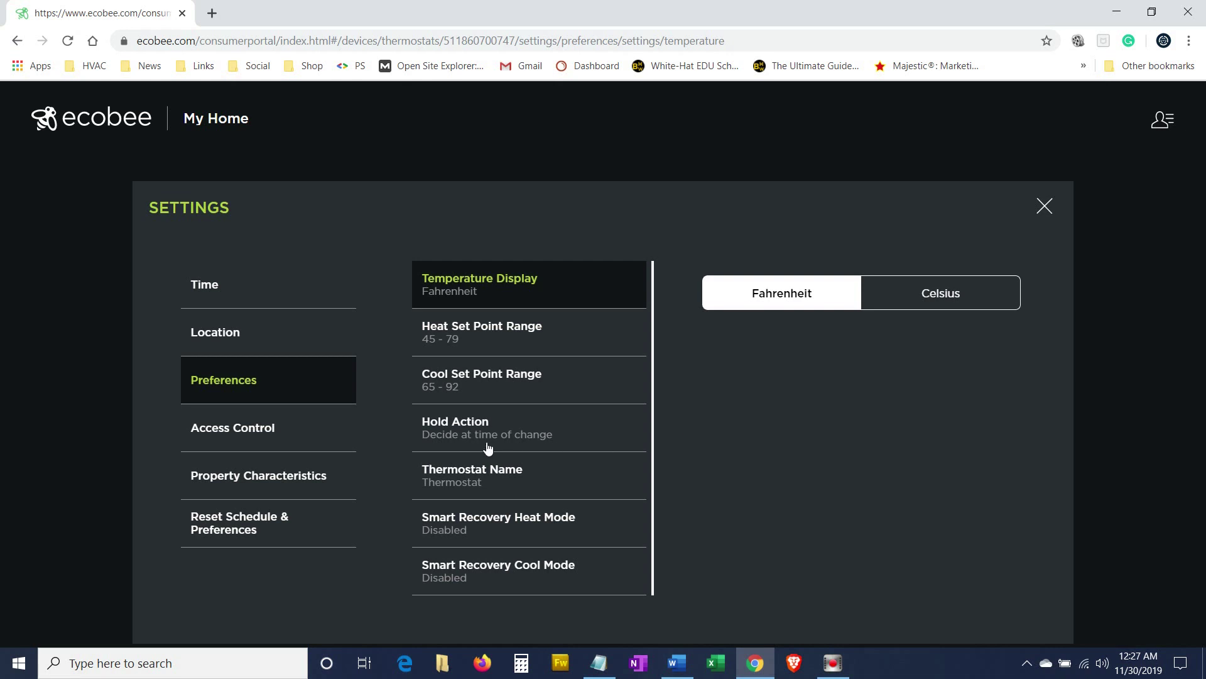
{"action": "left_click", "coordinate": [467, 433]}
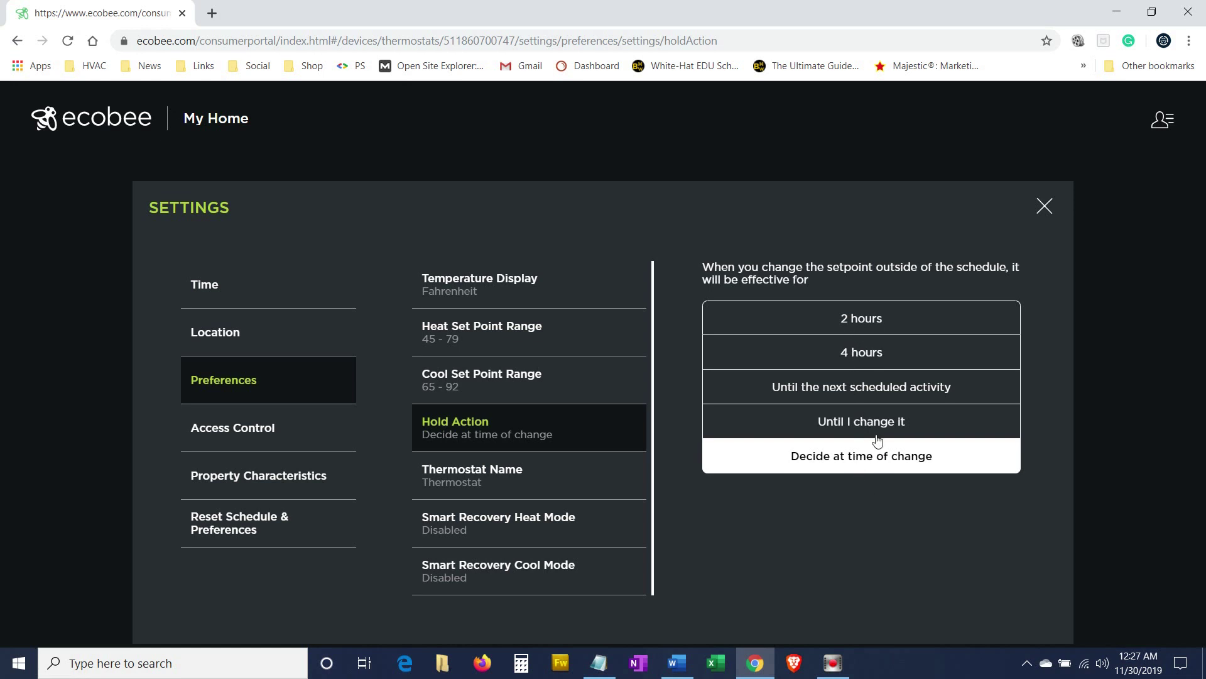
- Reopen Settings and view the Access Control page, which is set to Disable
{"action": "left_click", "coordinate": [1045, 208]}
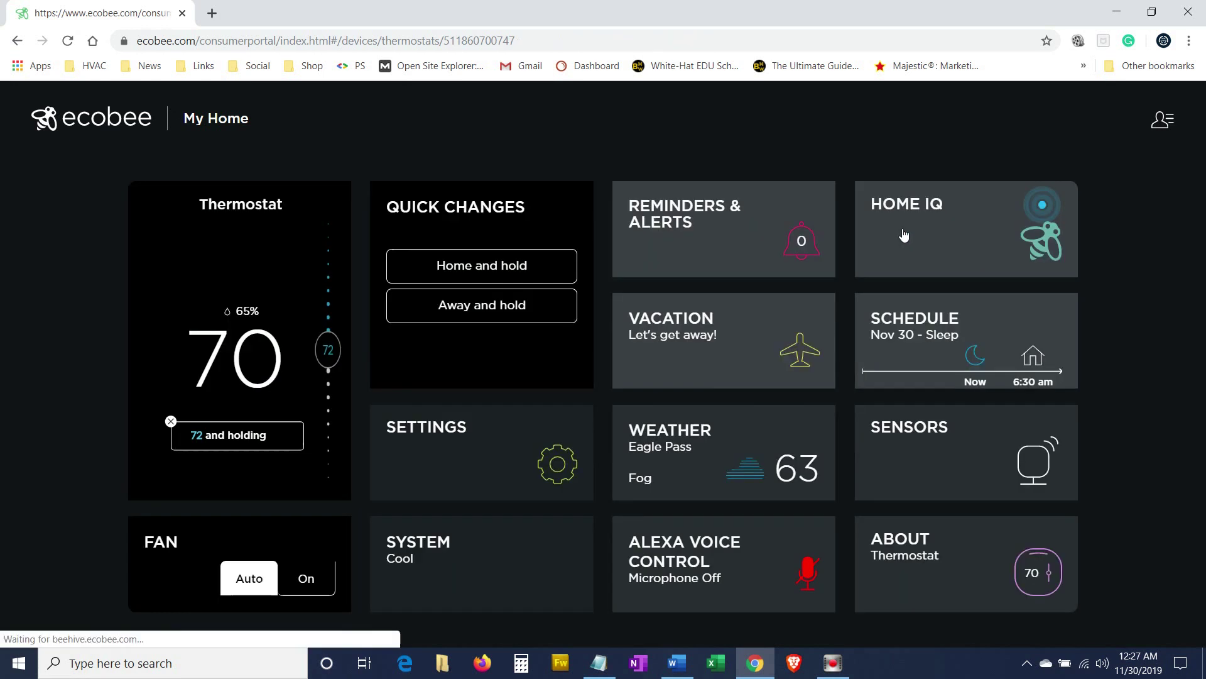
{"action": "left_click", "coordinate": [539, 449]}
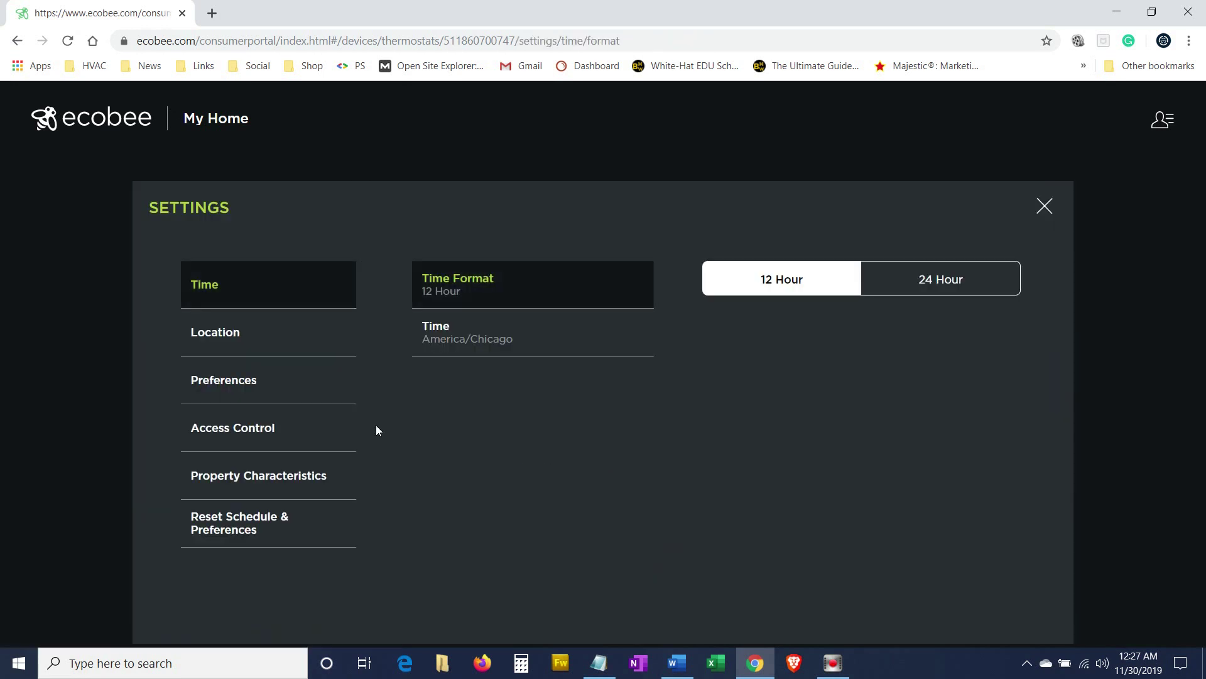
{"action": "left_click", "coordinate": [249, 435]}
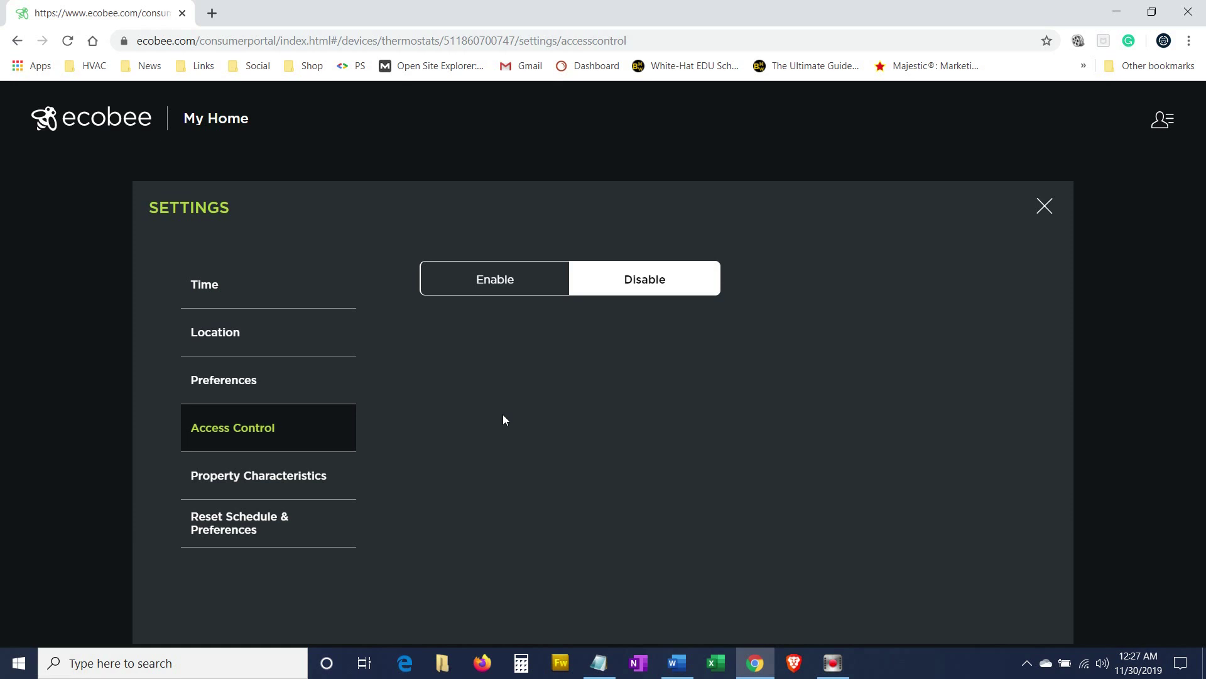
- Check the Building style options under Property Characteristics, keeping Apartment
{"action": "left_click", "coordinate": [290, 479]}
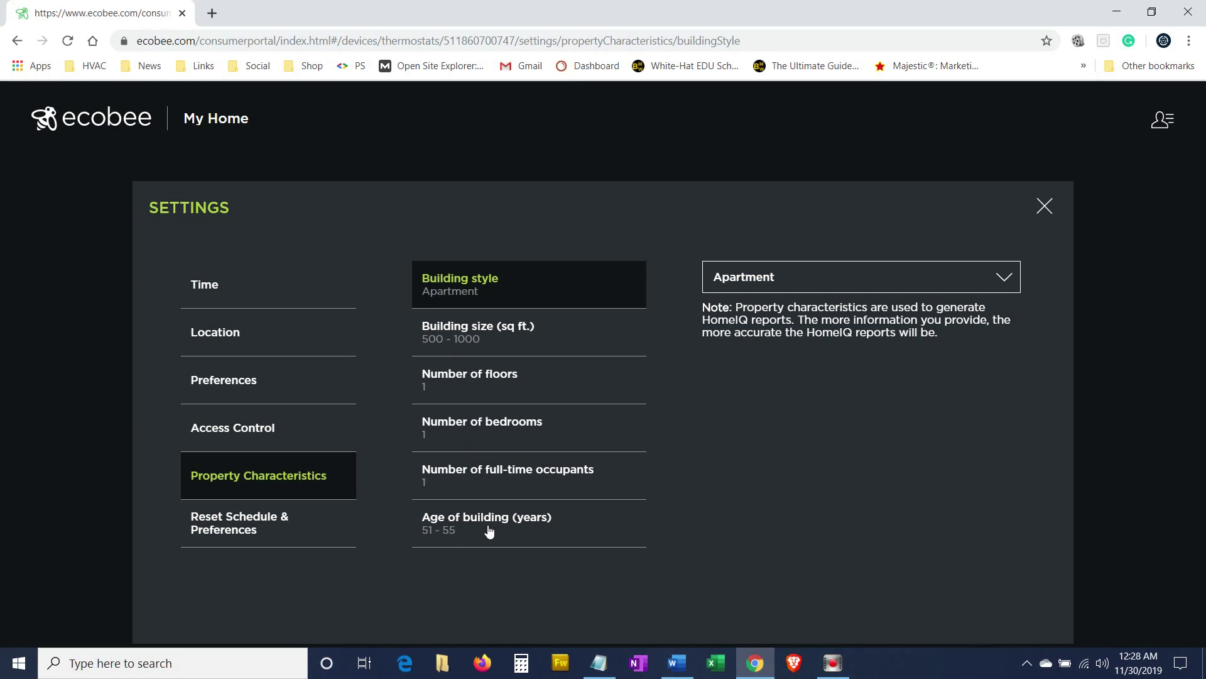
{"action": "left_click", "coordinate": [755, 286]}
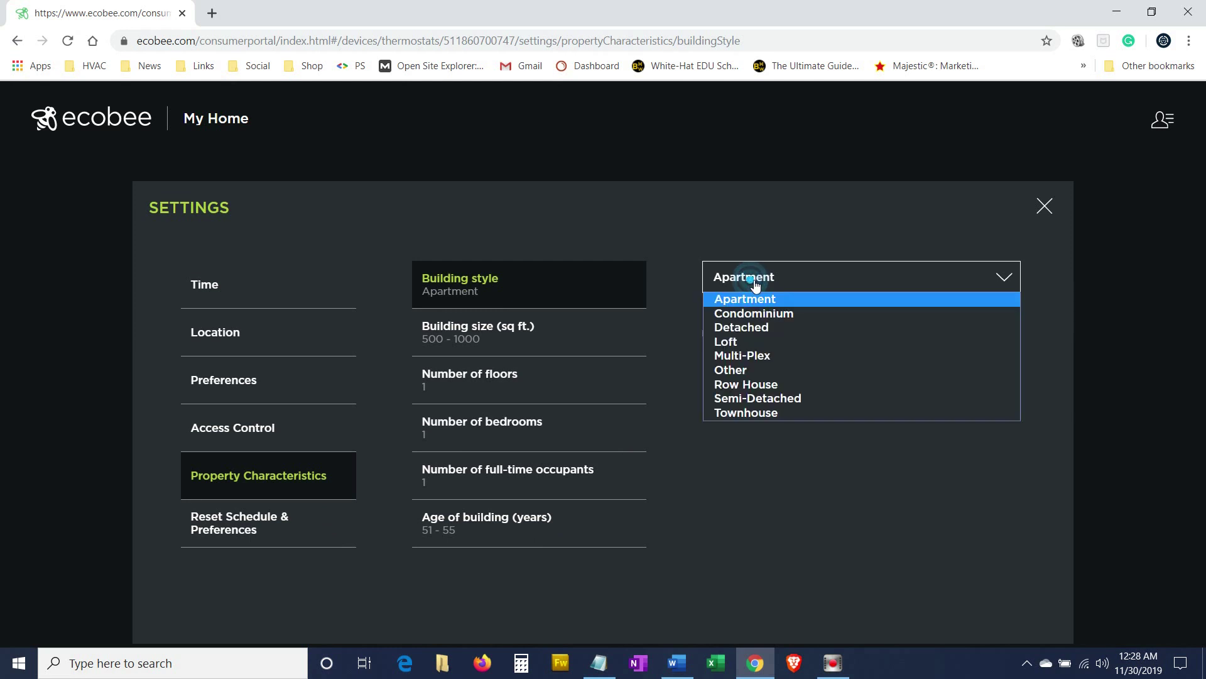
{"action": "left_click", "coordinate": [772, 454]}
- Start a Reset Schedule & Preferences factory reset, then cancel it and close Settings
{"action": "left_click", "coordinate": [221, 524]}
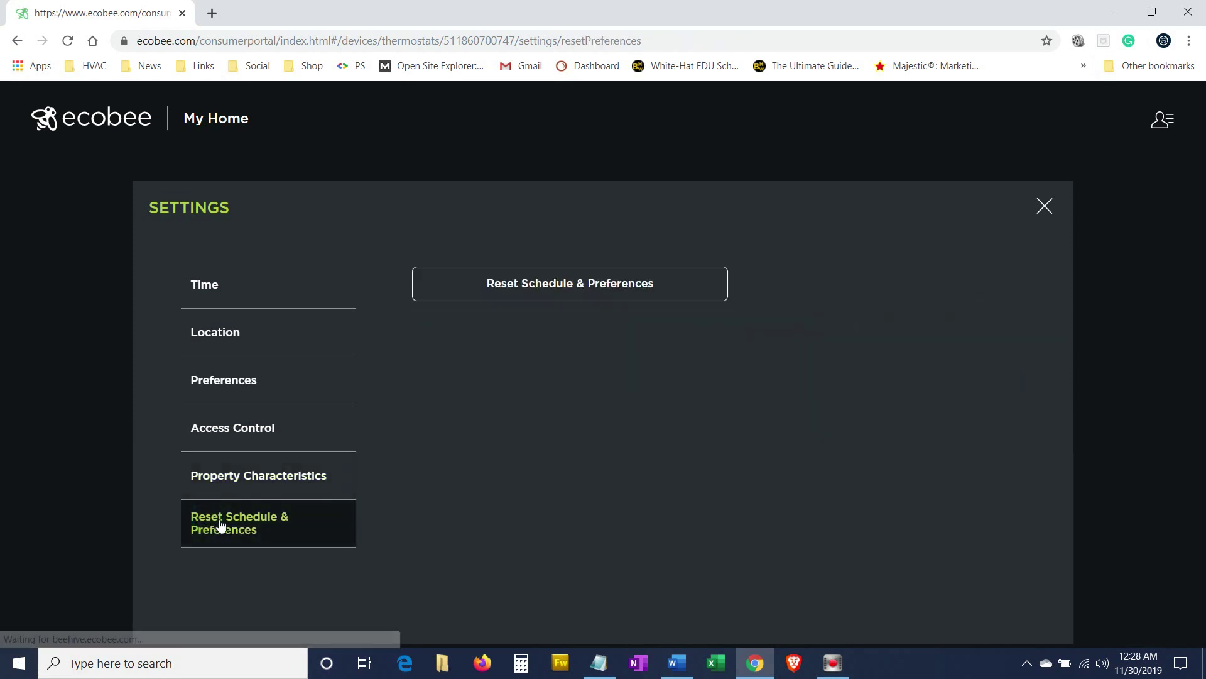
{"action": "left_click", "coordinate": [564, 283]}
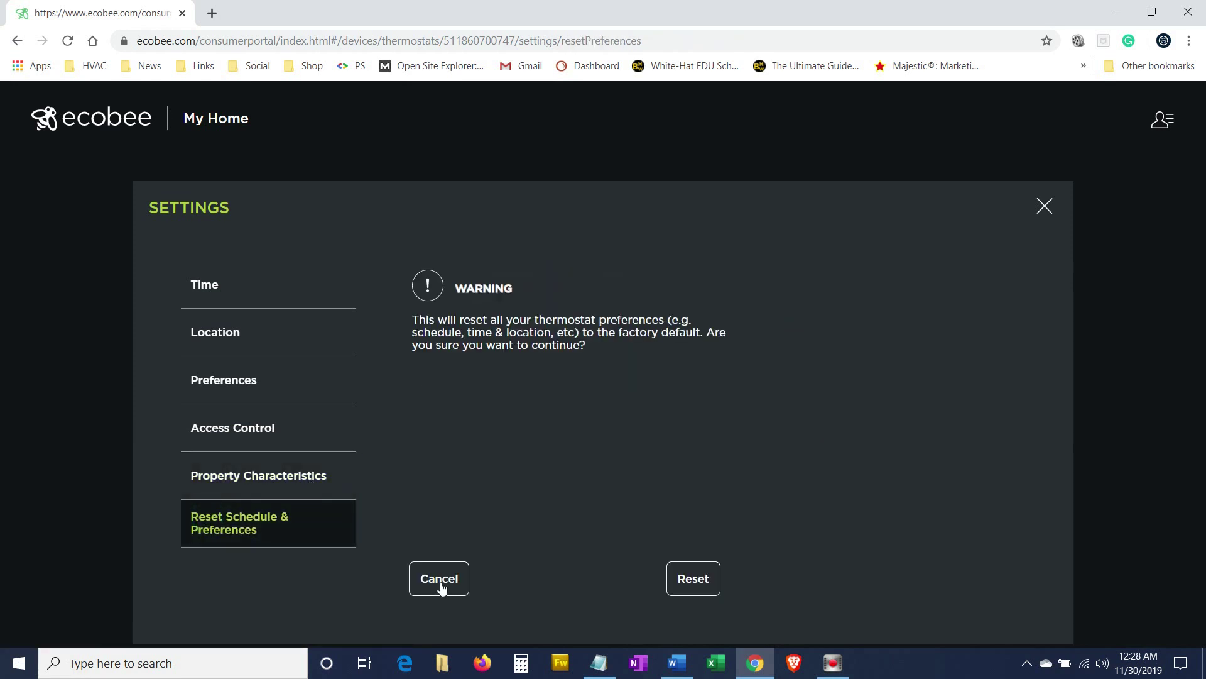
{"action": "left_click", "coordinate": [440, 585]}
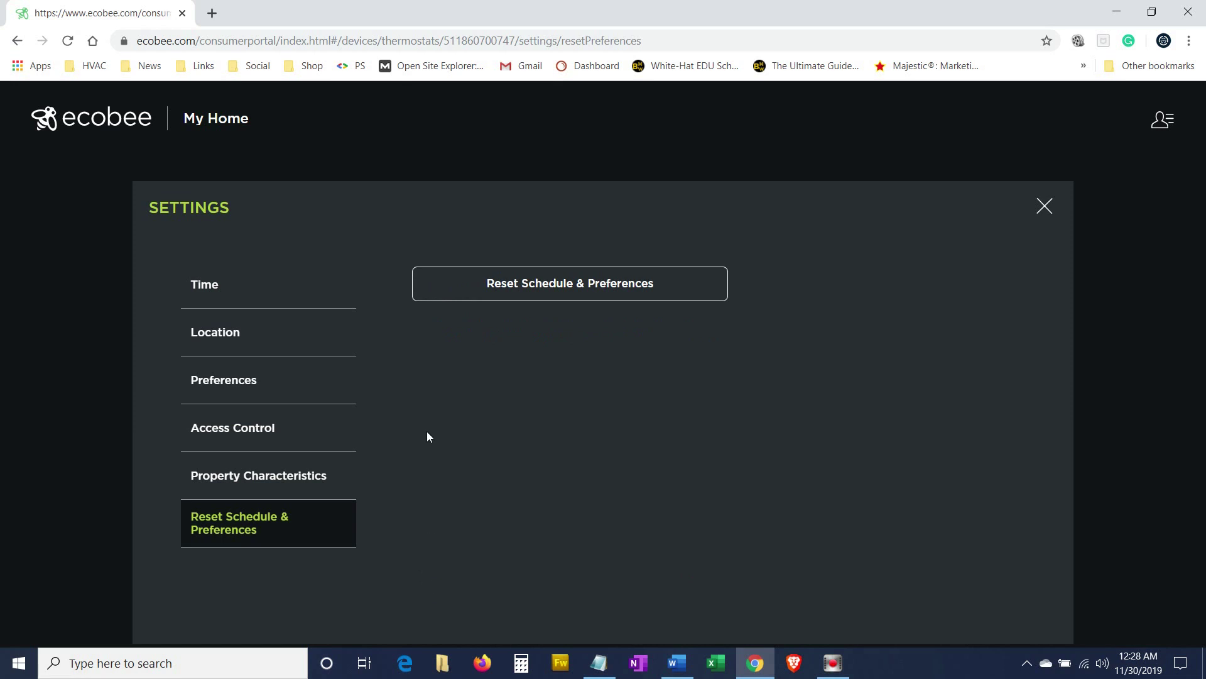
{"action": "left_click", "coordinate": [1048, 207]}
- View the System panel's HVAC mode, leaving it on Cool, and close it
{"action": "left_click", "coordinate": [446, 553]}
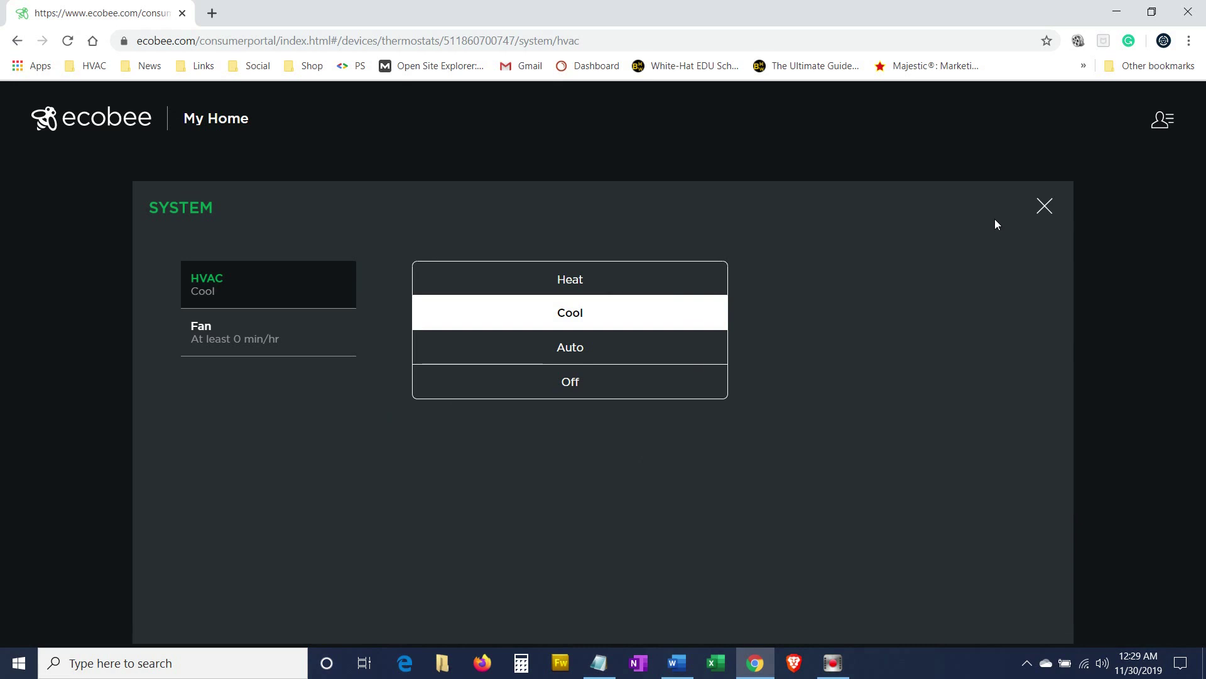
{"action": "left_click", "coordinate": [1043, 210]}
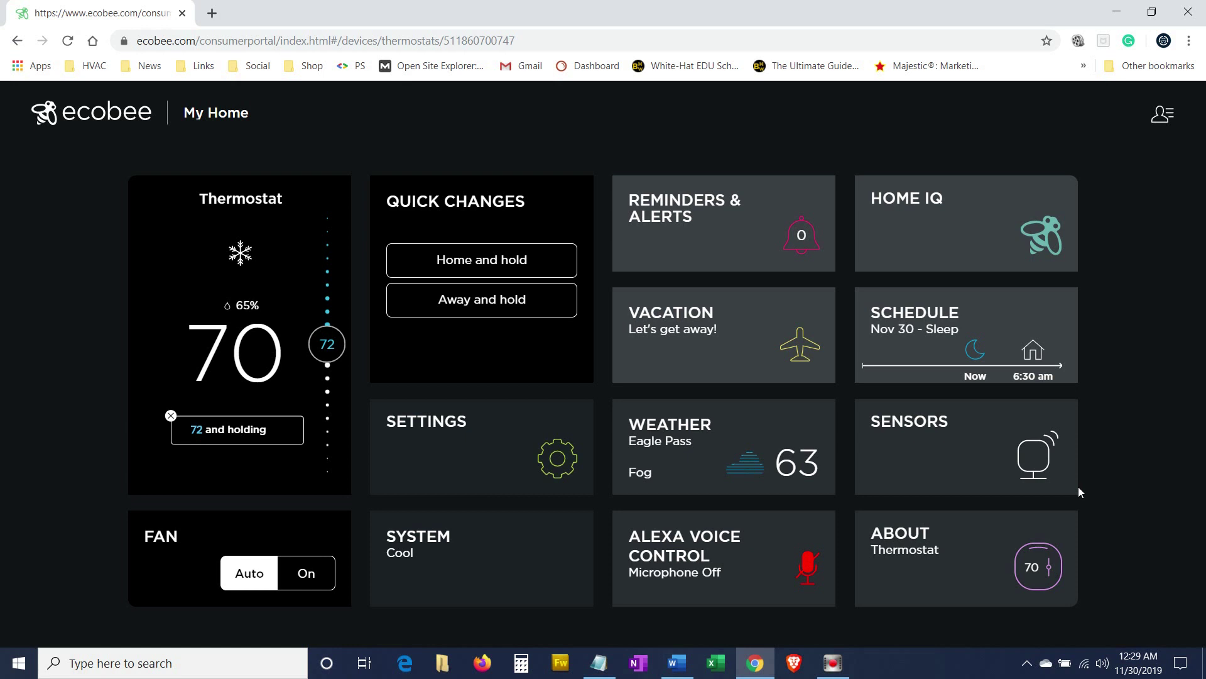
- Review the weekly schedule (Home 6:30 am, Sleep 11:30 pm), cancelling a new activity
{"action": "left_click", "coordinate": [911, 321]}
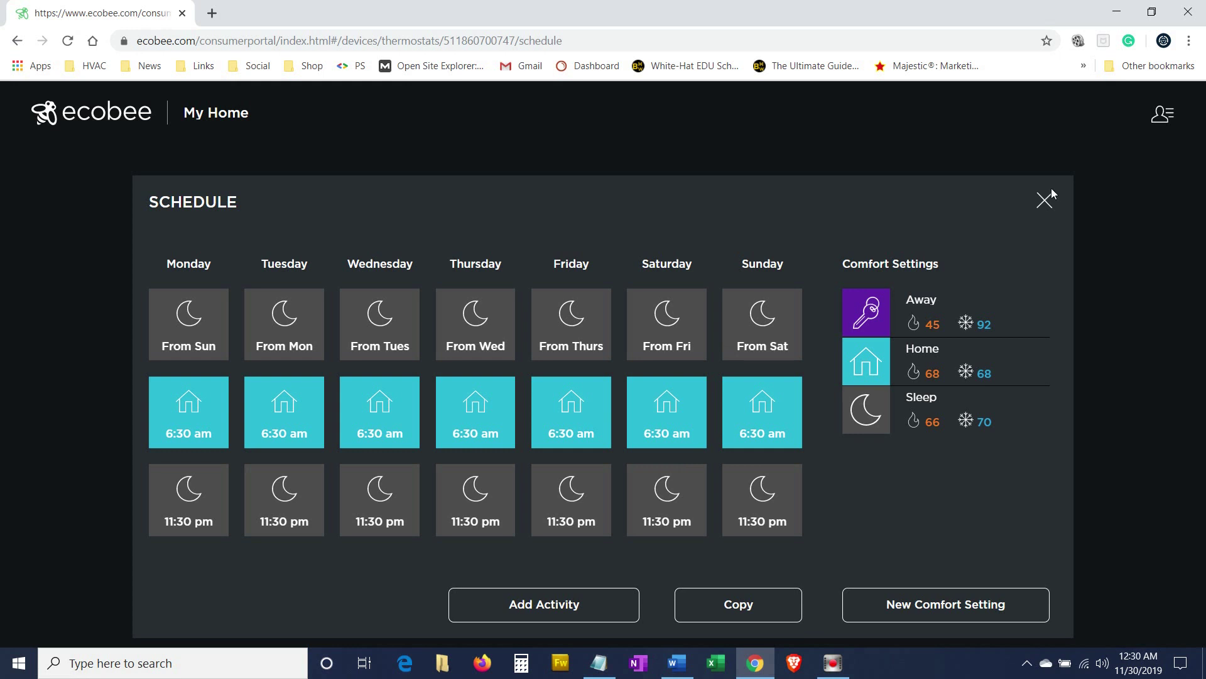
{"action": "left_click", "coordinate": [576, 607]}
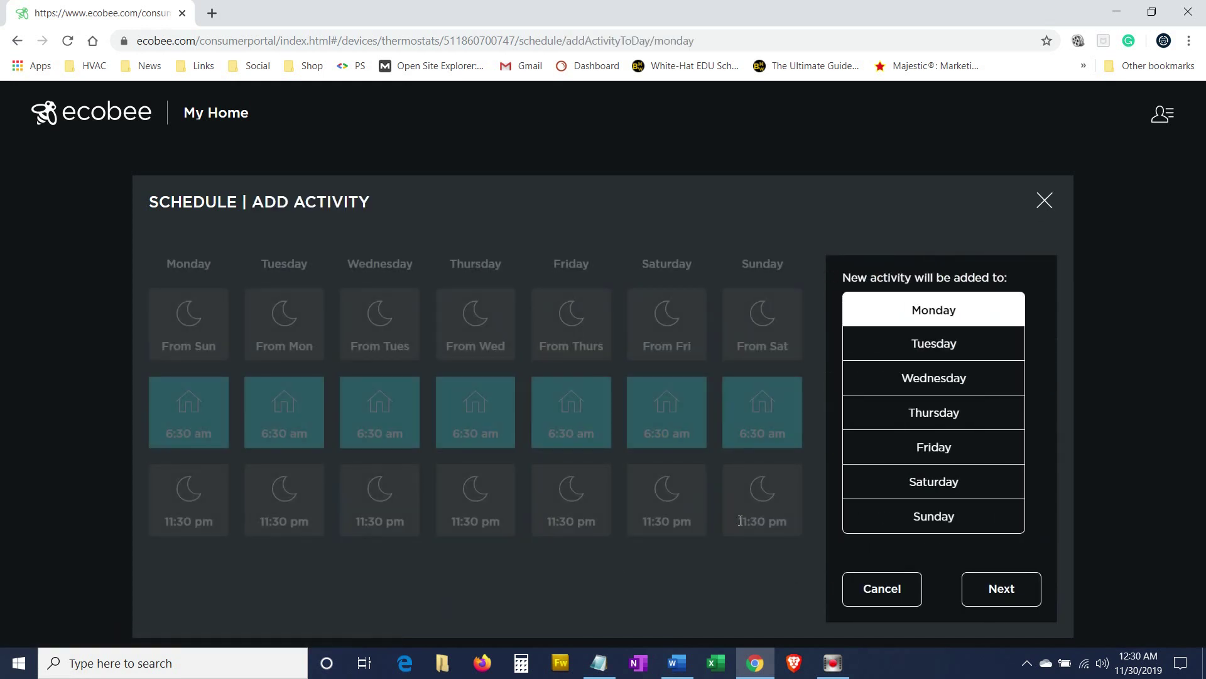
{"action": "left_click", "coordinate": [920, 603]}
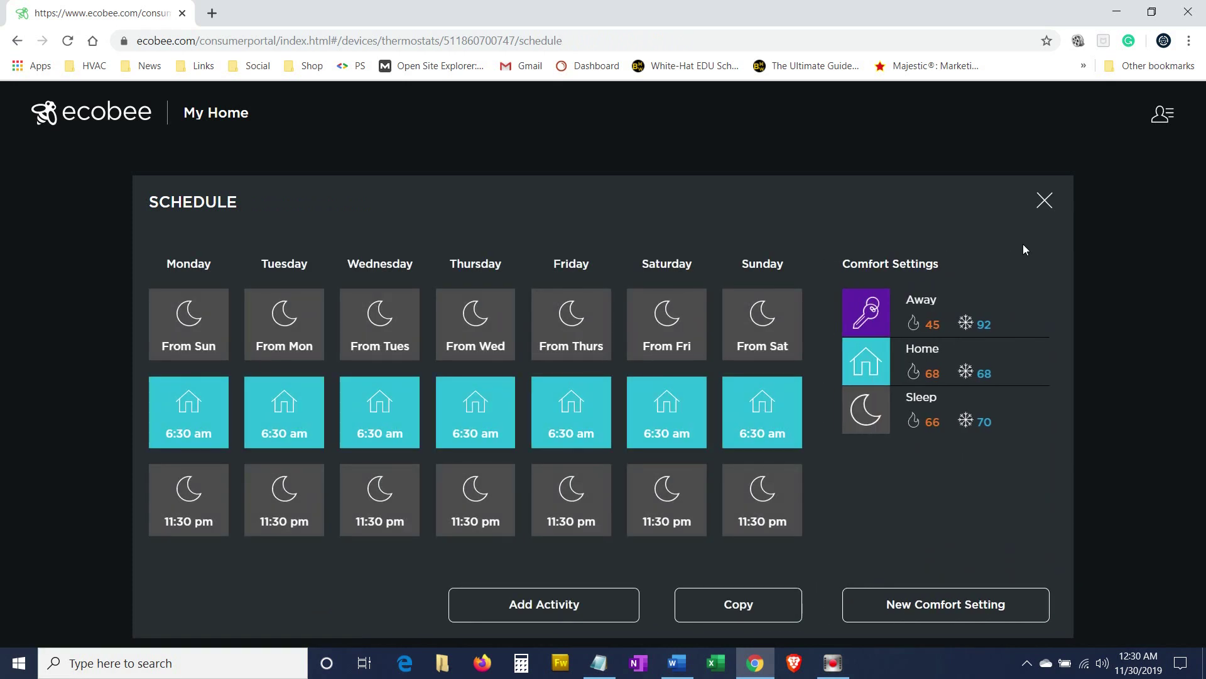
- Switch from Schedule to Sensors, showing Smart Home/Away enabled and the thermostat at 70 (Occupied)
{"action": "left_click", "coordinate": [1045, 198]}
{"action": "left_click", "coordinate": [896, 458]}
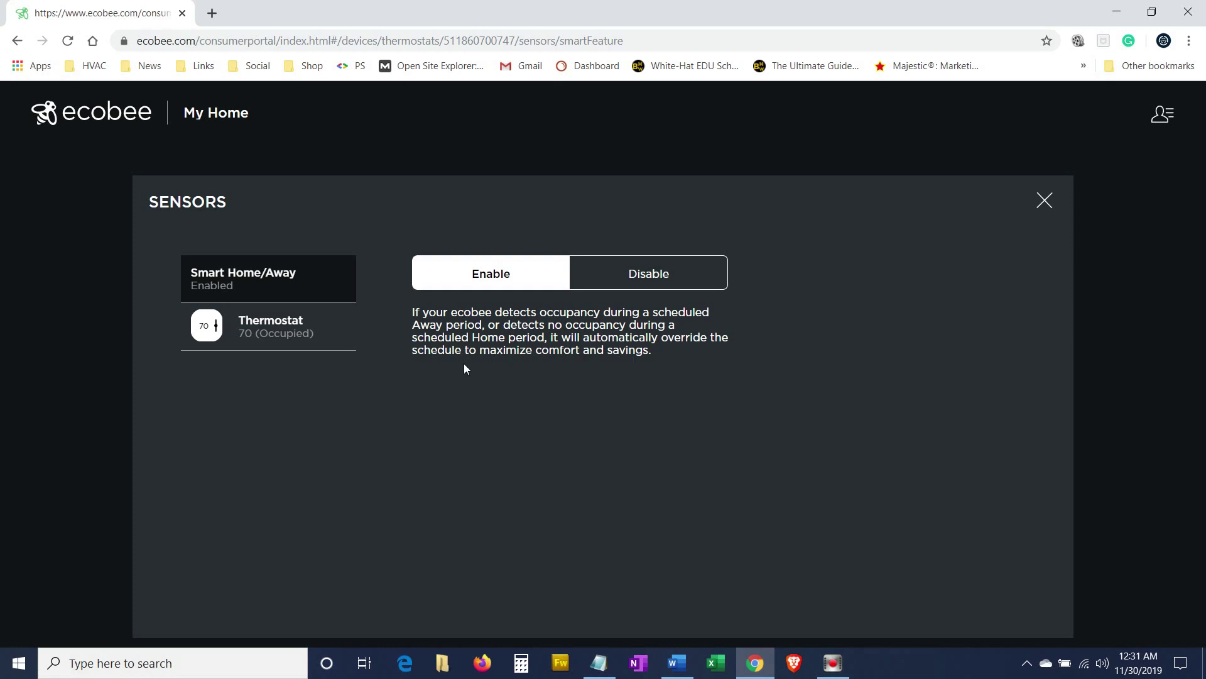
- Close Sensors and briefly view the thermostat's model and firmware information
{"action": "left_click", "coordinate": [1045, 200]}
{"action": "left_click", "coordinate": [909, 544]}
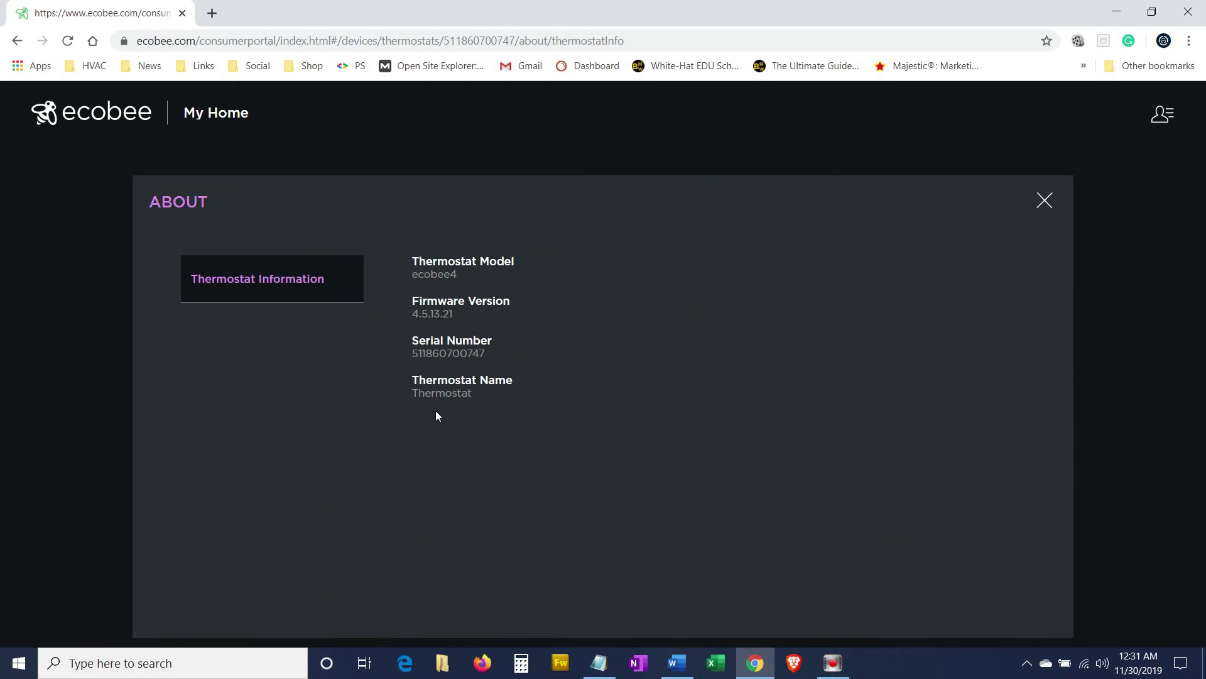
{"action": "key", "text": "Escape"}
- Review Alexa Voice Control's About Alexa and Unlink Alexa pages, then close the panel
{"action": "left_click", "coordinate": [695, 560]}
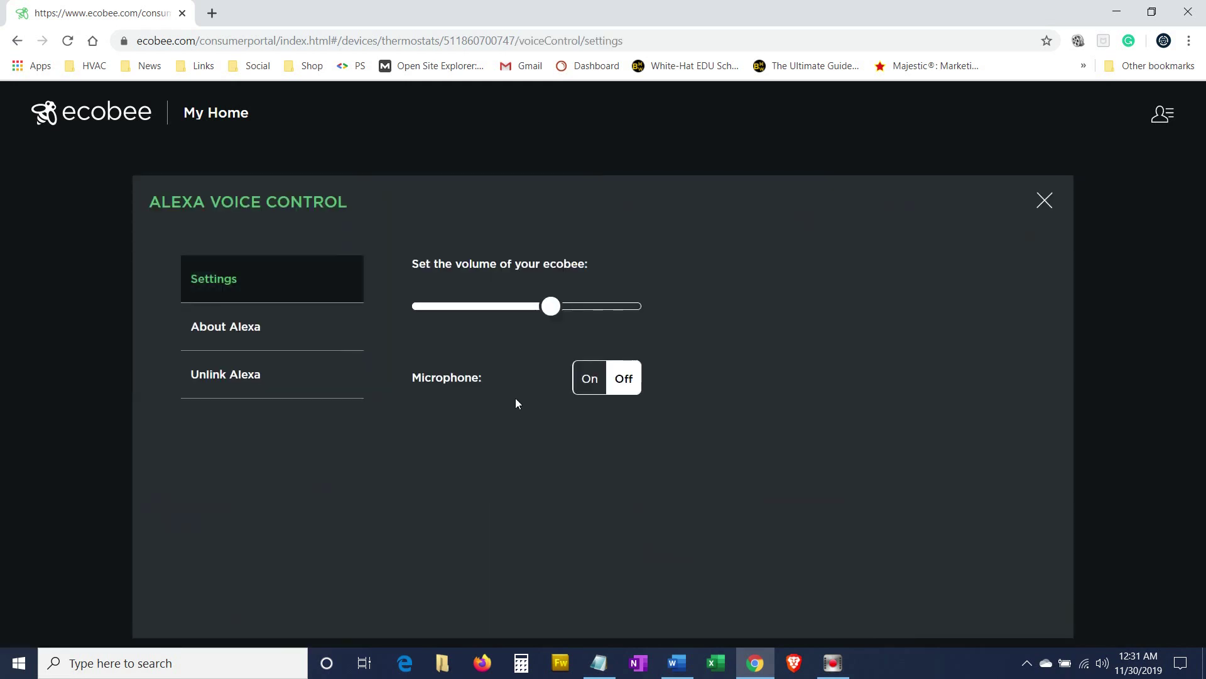
{"action": "left_click", "coordinate": [256, 327]}
{"action": "left_click", "coordinate": [256, 375]}
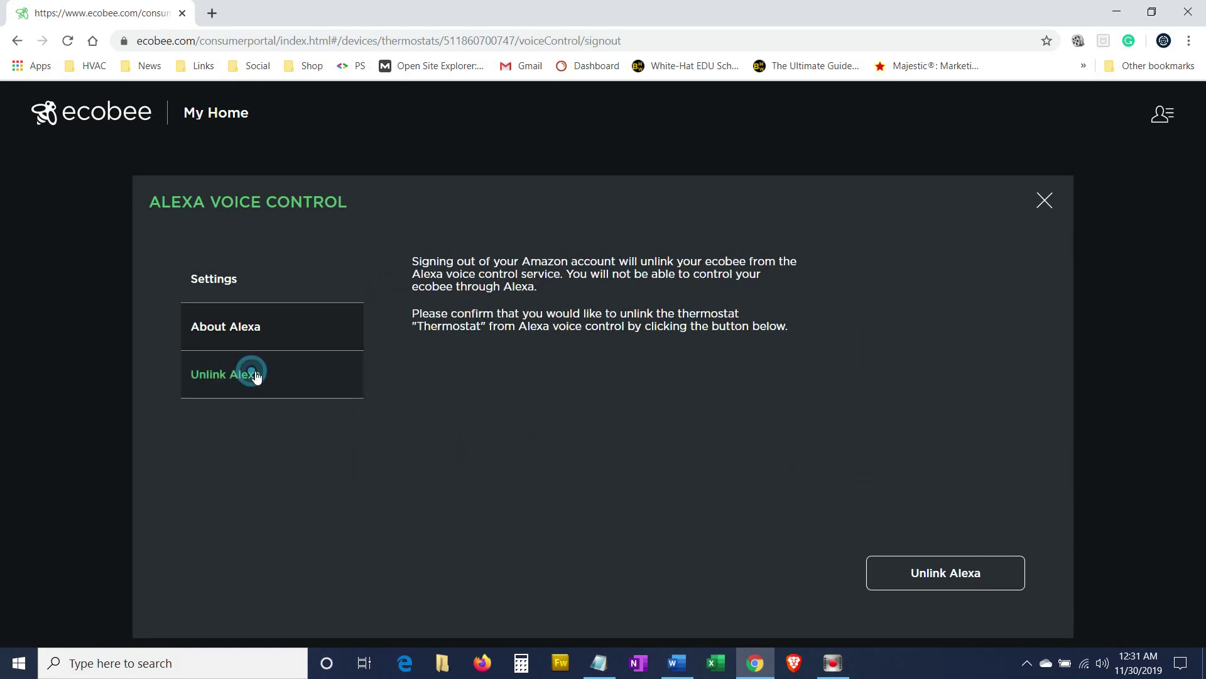
{"action": "left_click", "coordinate": [256, 338]}
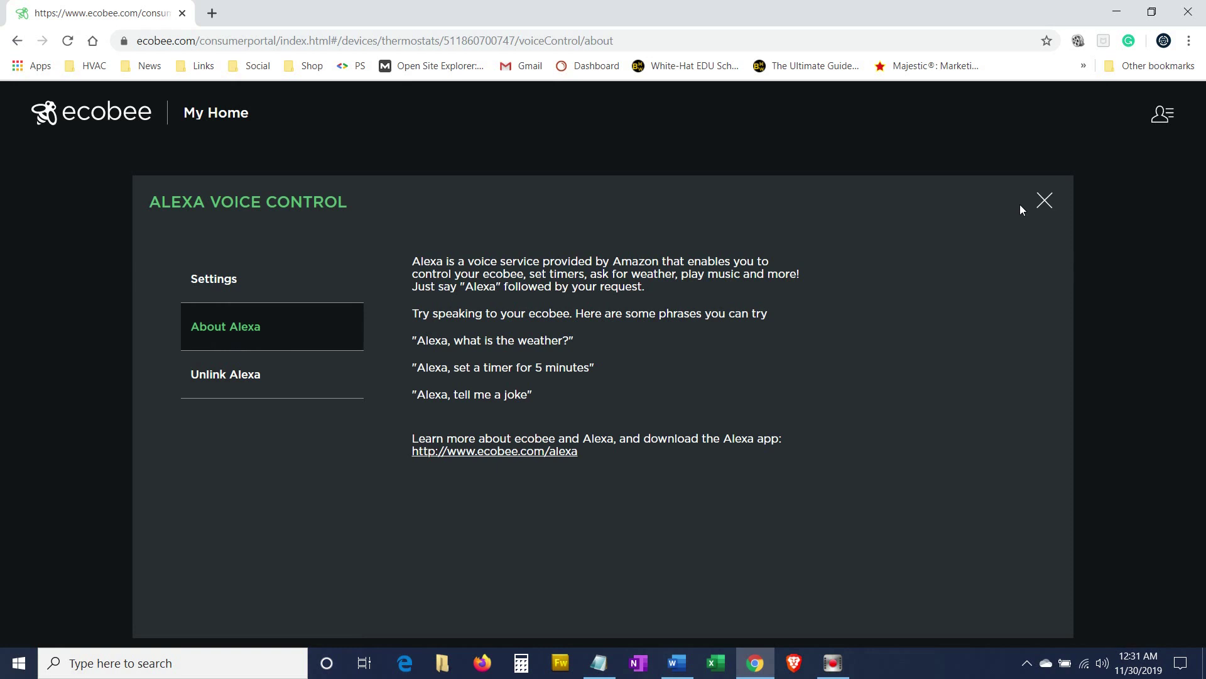
{"action": "left_click", "coordinate": [1038, 210]}
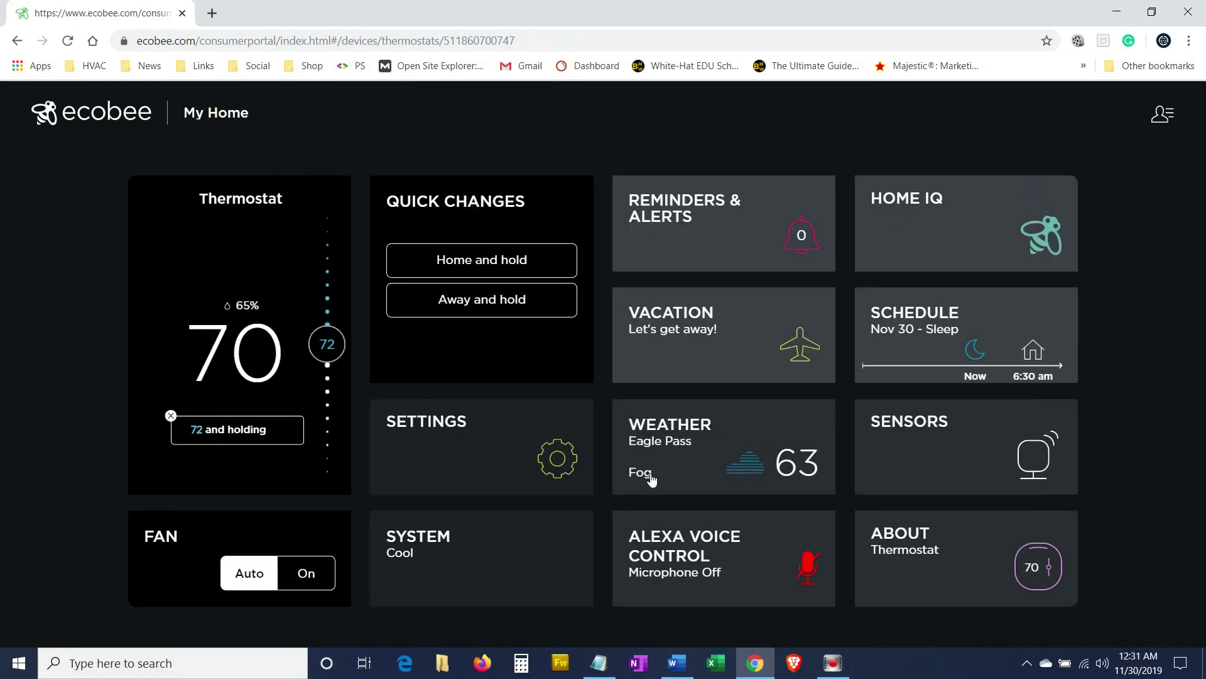
{"action": "left_click", "coordinate": [654, 446]}
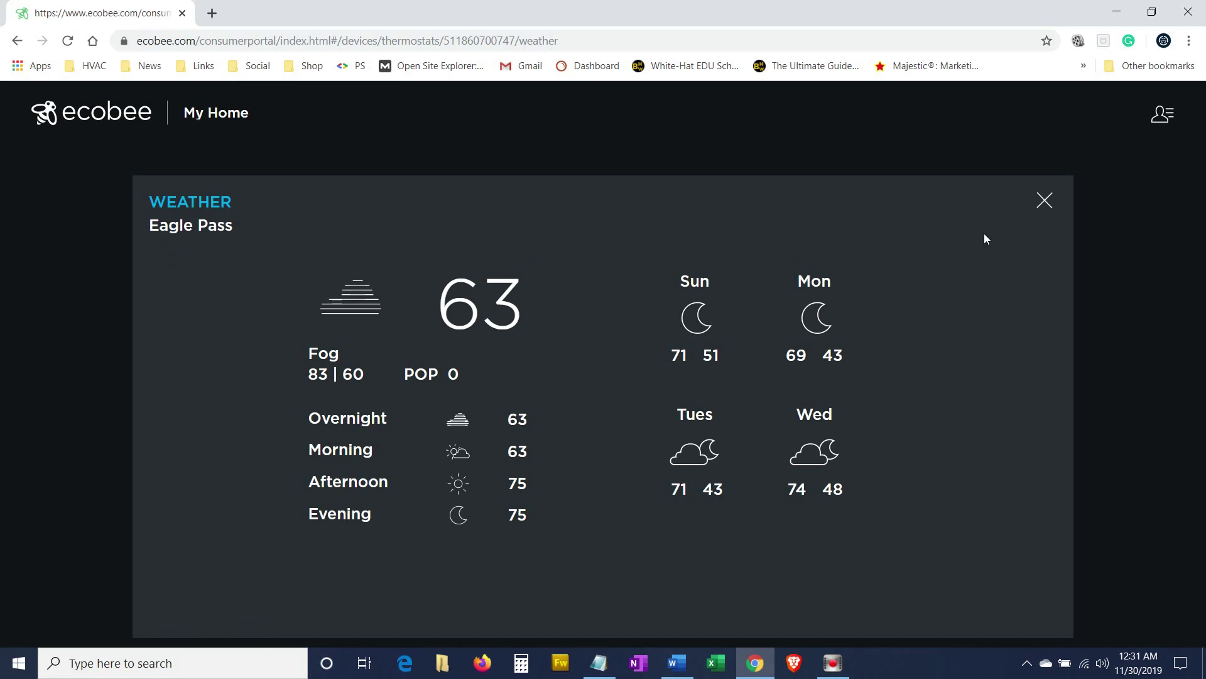
{"action": "key", "text": "Escape"}
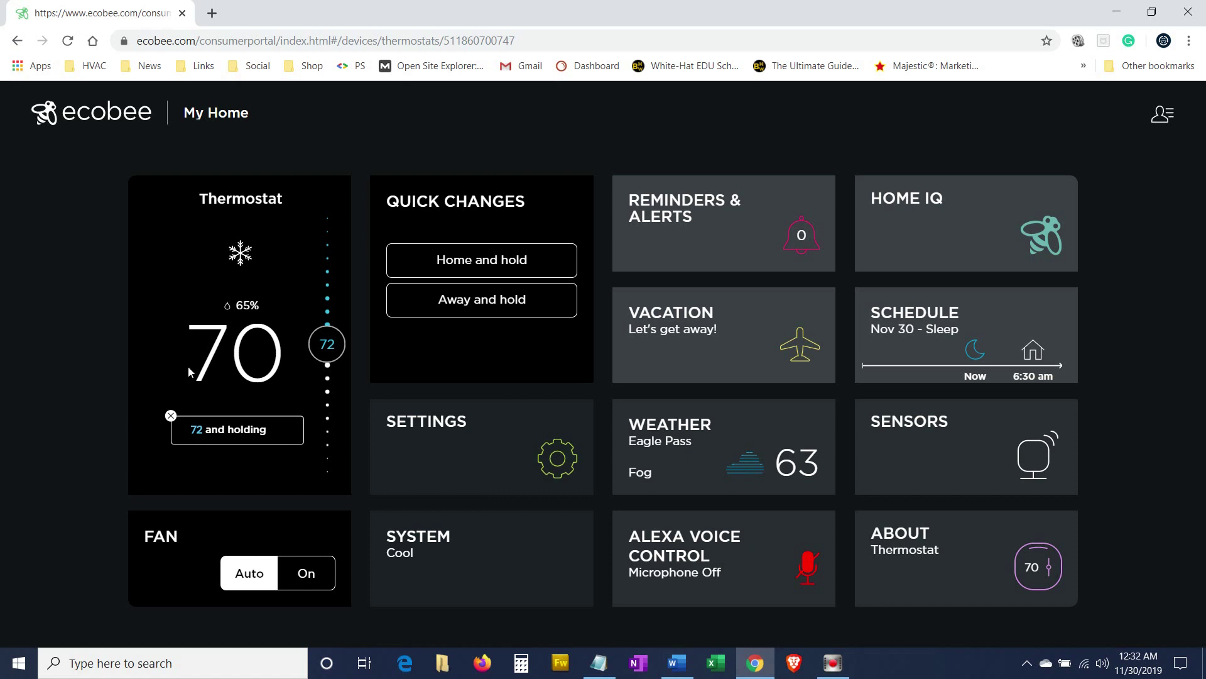
{"action": "left_click", "coordinate": [955, 245]}
{"action": "scroll", "coordinate": [1008, 389], "scroll_direction": "down", "scroll_amount": 1}
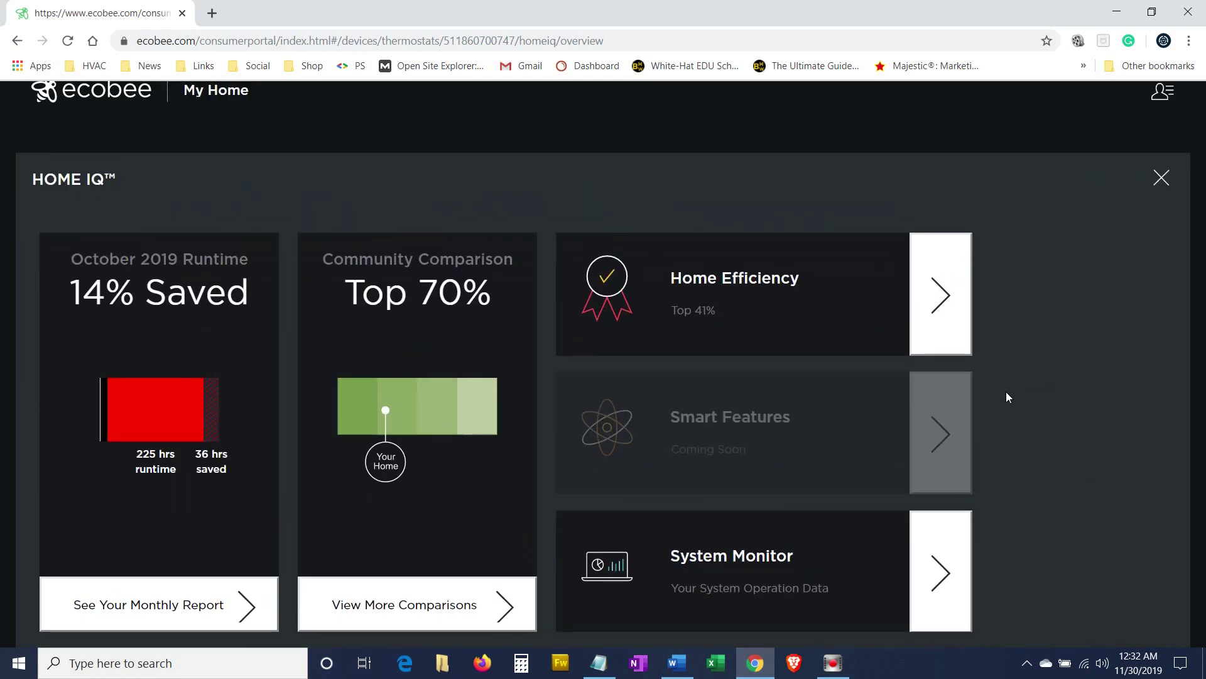
{"action": "scroll", "coordinate": [1007, 397], "scroll_direction": "down", "scroll_amount": 1}
{"action": "scroll", "coordinate": [1011, 401], "scroll_direction": "up", "scroll_amount": 1}
{"action": "scroll", "coordinate": [1012, 401], "scroll_direction": "down", "scroll_amount": 1}
{"action": "scroll", "coordinate": [1012, 404], "scroll_direction": "up", "scroll_amount": 1}
{"action": "scroll", "coordinate": [1013, 400], "scroll_direction": "down", "scroll_amount": 1}
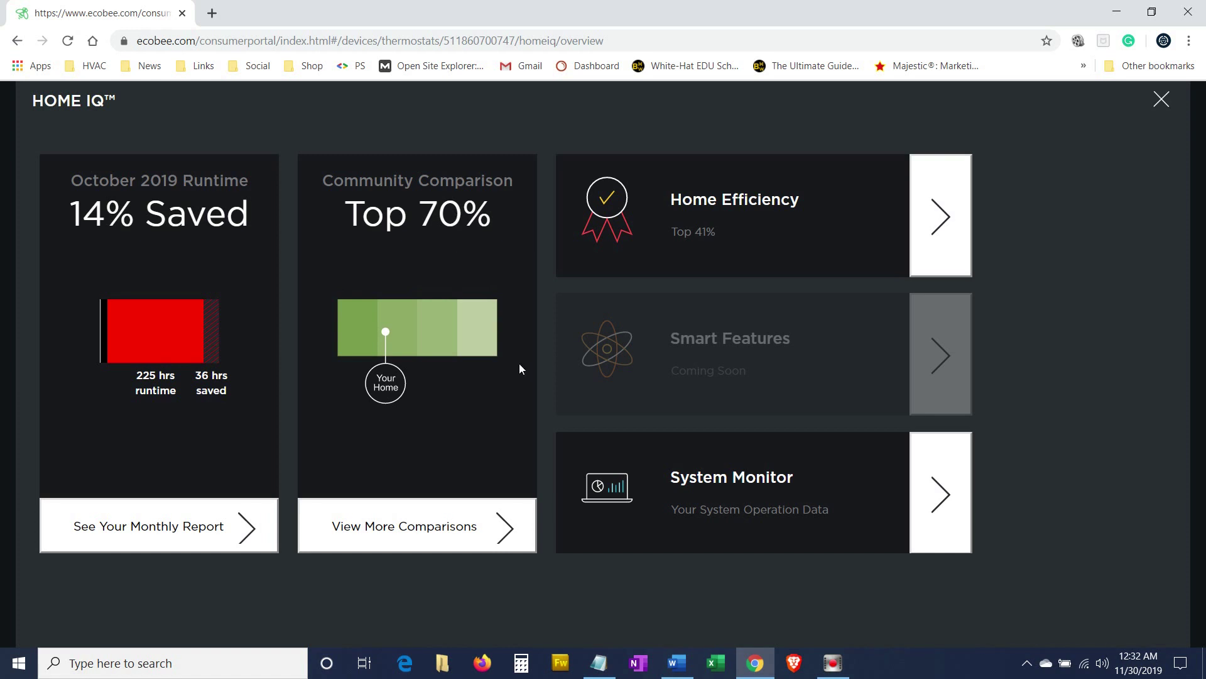
{"action": "scroll", "coordinate": [519, 368], "scroll_direction": "up", "scroll_amount": 1}
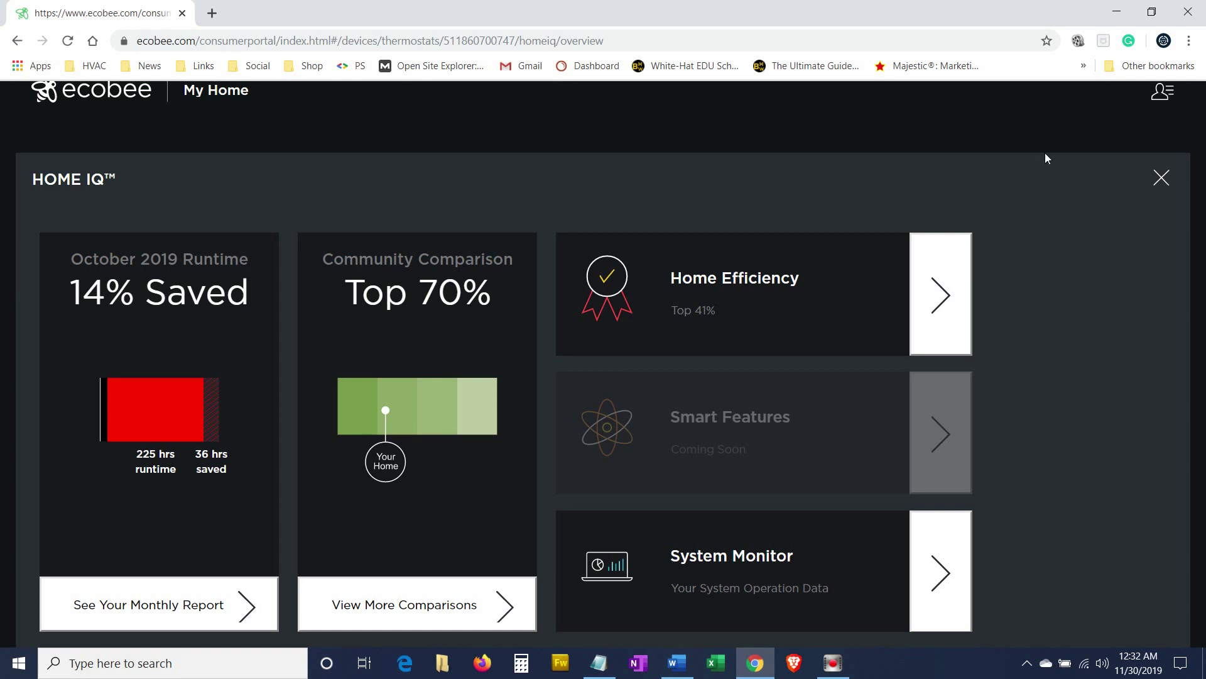
{"action": "left_click", "coordinate": [1162, 179]}
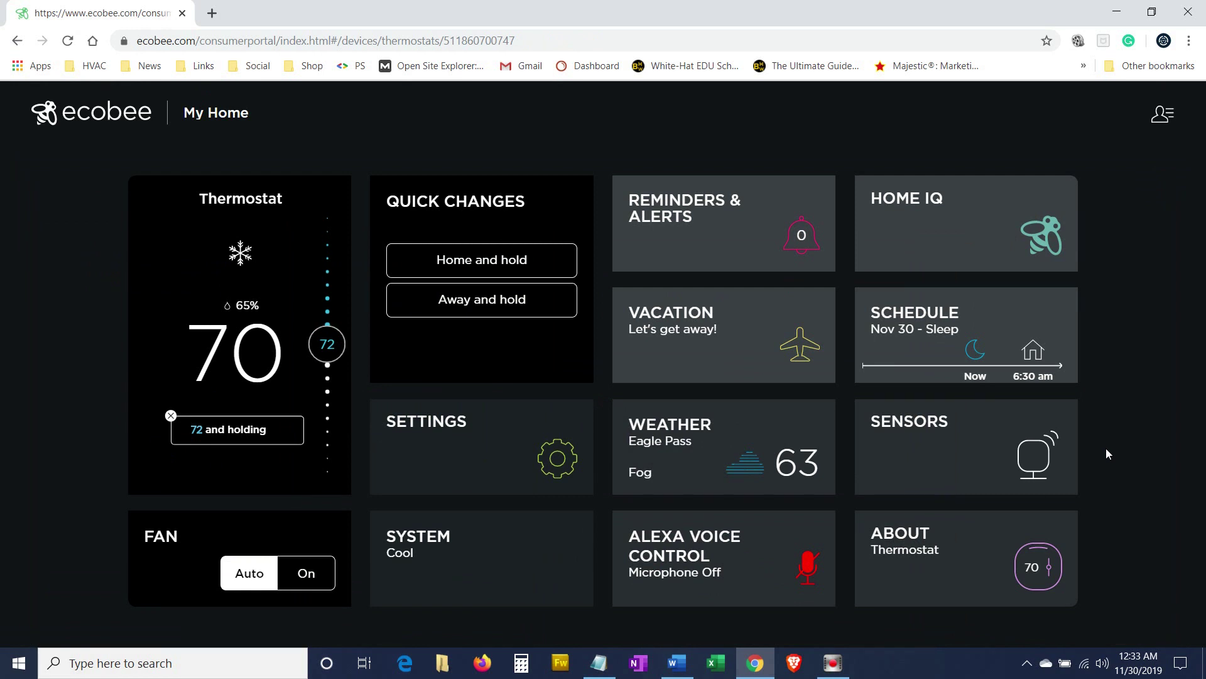
{"action": "left_click", "coordinate": [494, 459]}
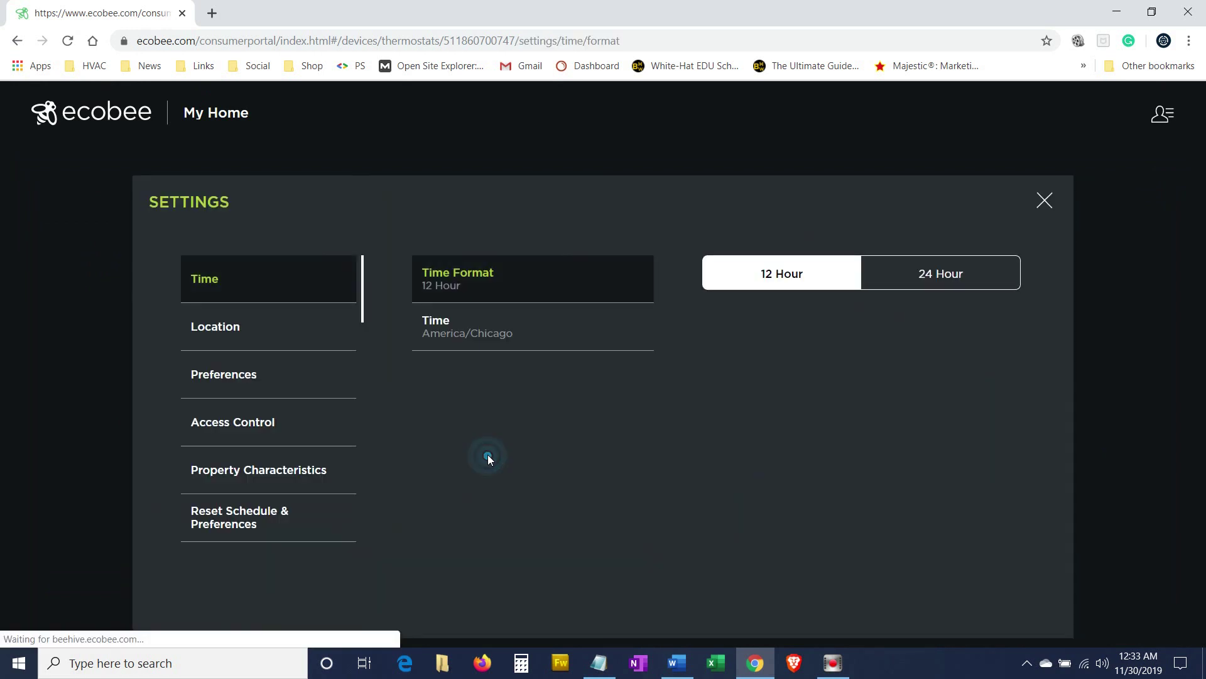
{"action": "left_click", "coordinate": [321, 388]}
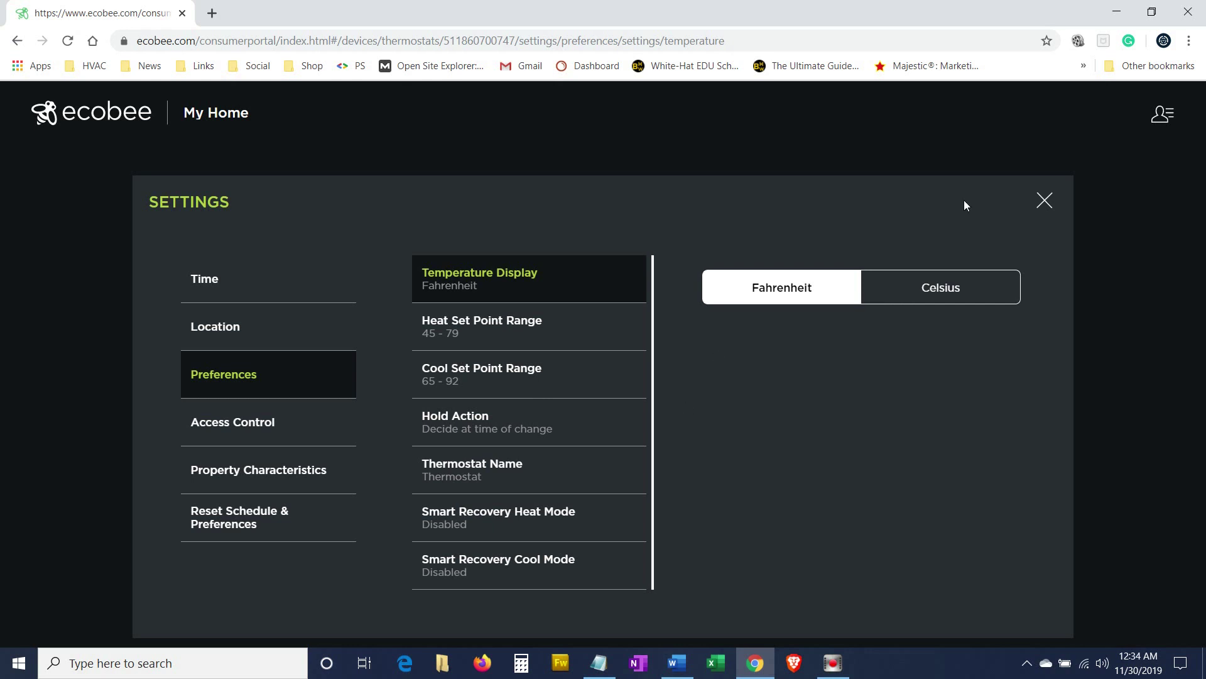
{"action": "left_click", "coordinate": [1044, 202]}
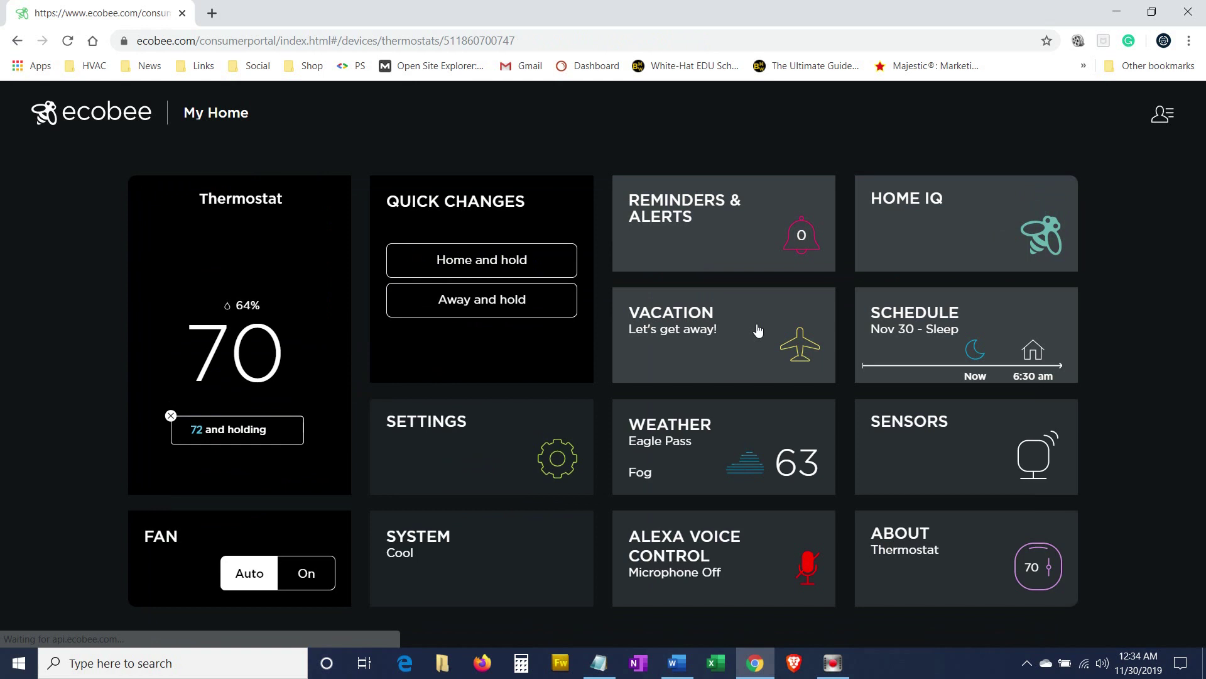